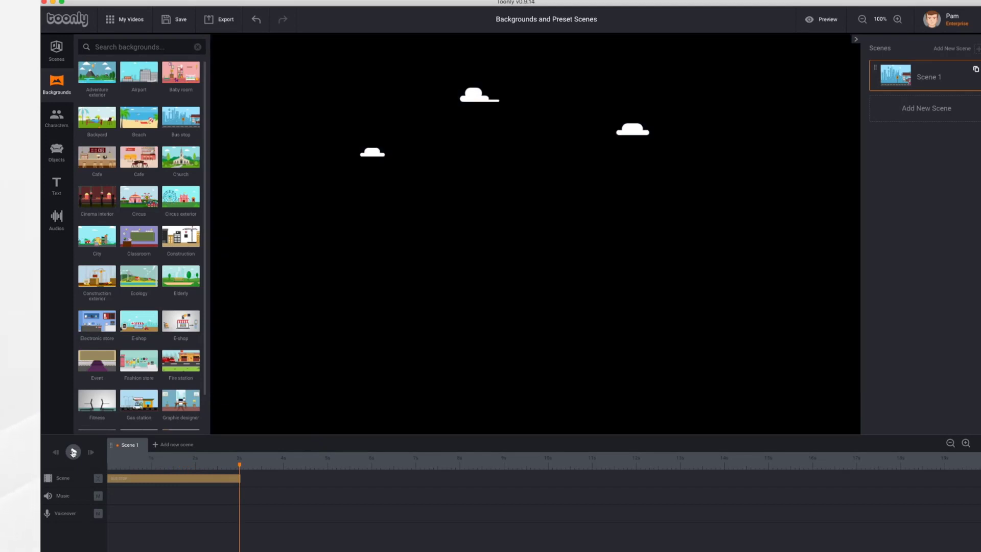
Toggle the bus-stop background's Exit animation off and back on, keeping Entrance and Exit enabled.
click(138, 479)
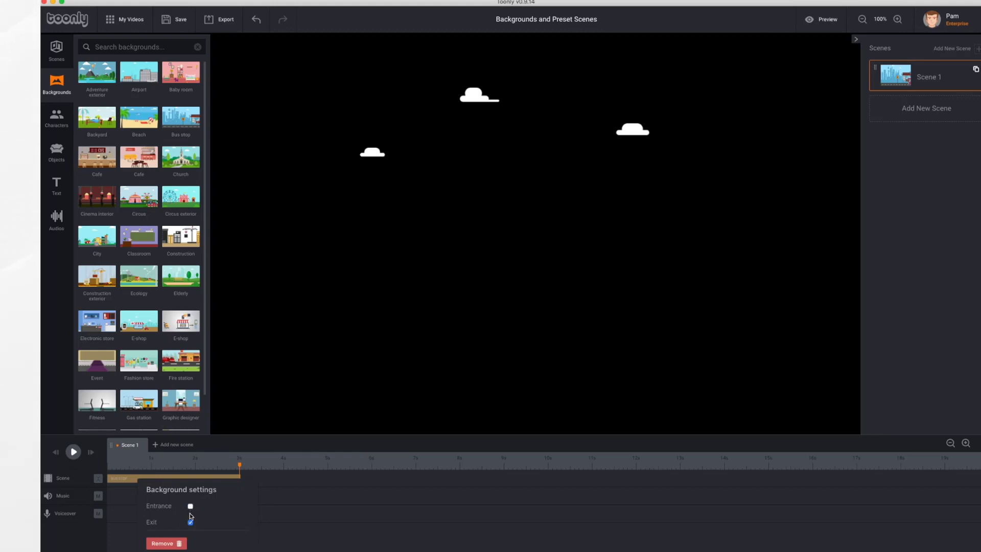
click(190, 523)
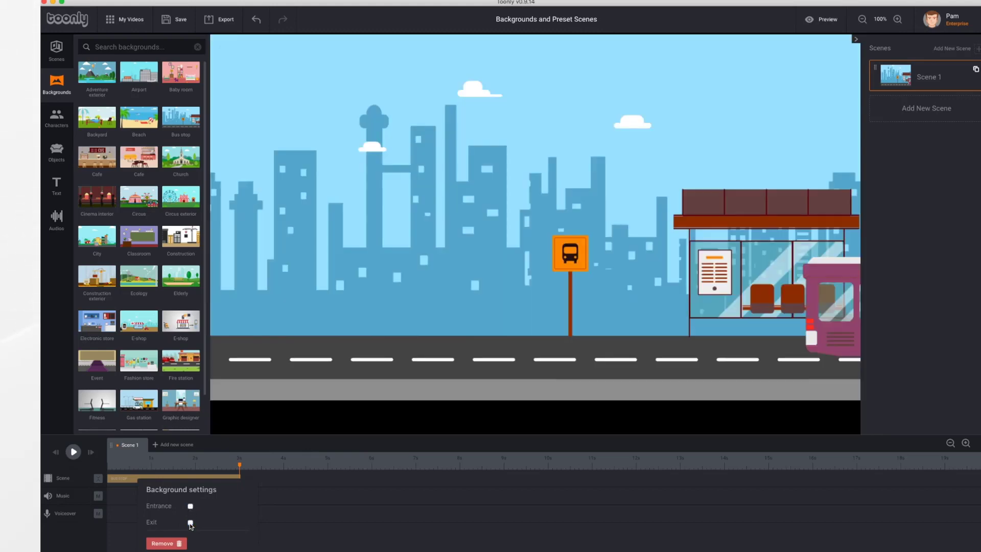
click(190, 523)
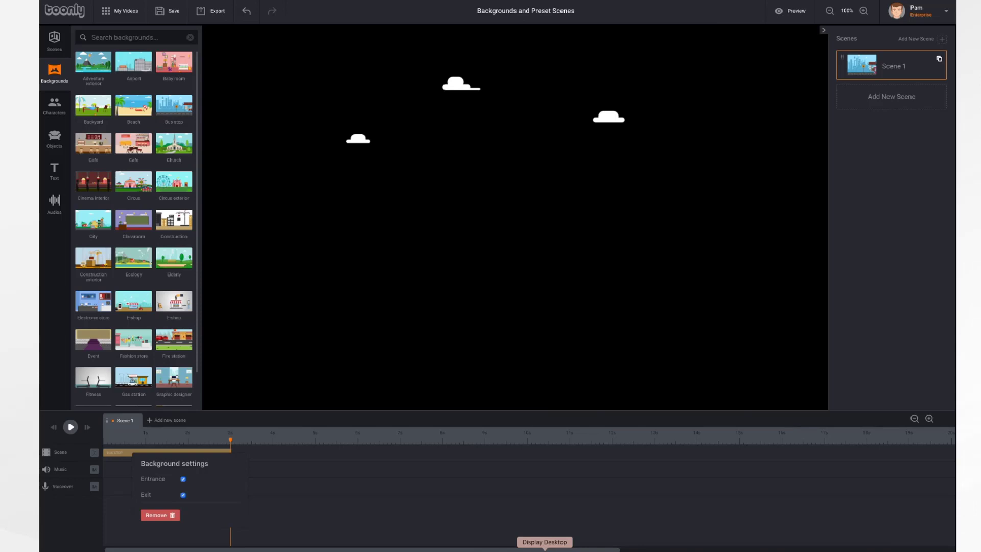
Add Scene 2 with the Airport background and preview the bus-stop-to-airport video.
click(168, 420)
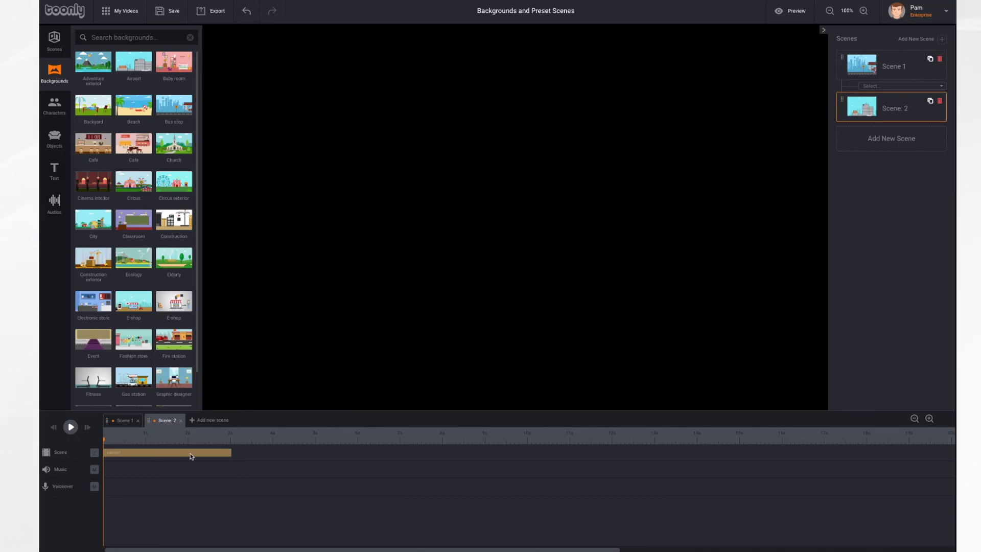
click(783, 11)
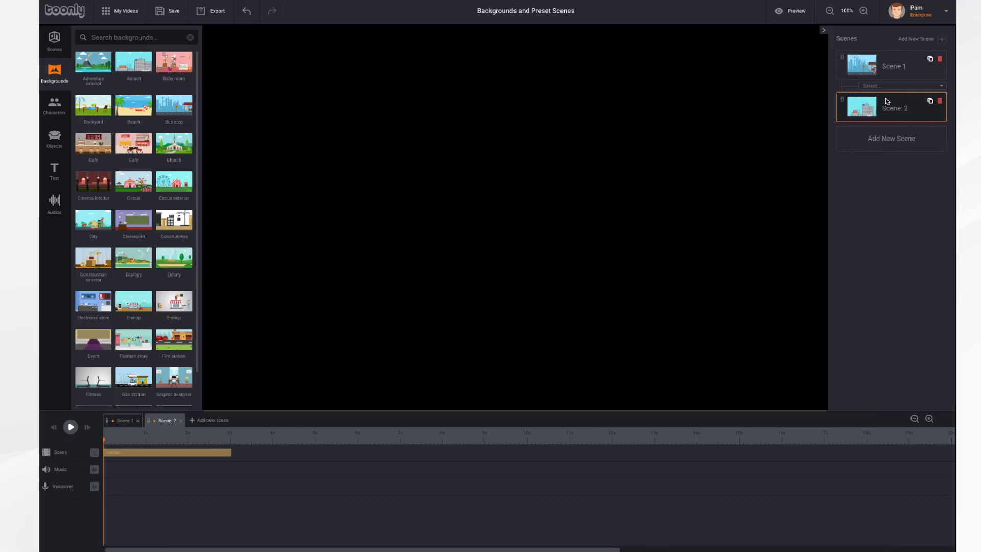
Link Scene 1 to Scene 2 with a Slide Down transition and check it in preview.
click(905, 87)
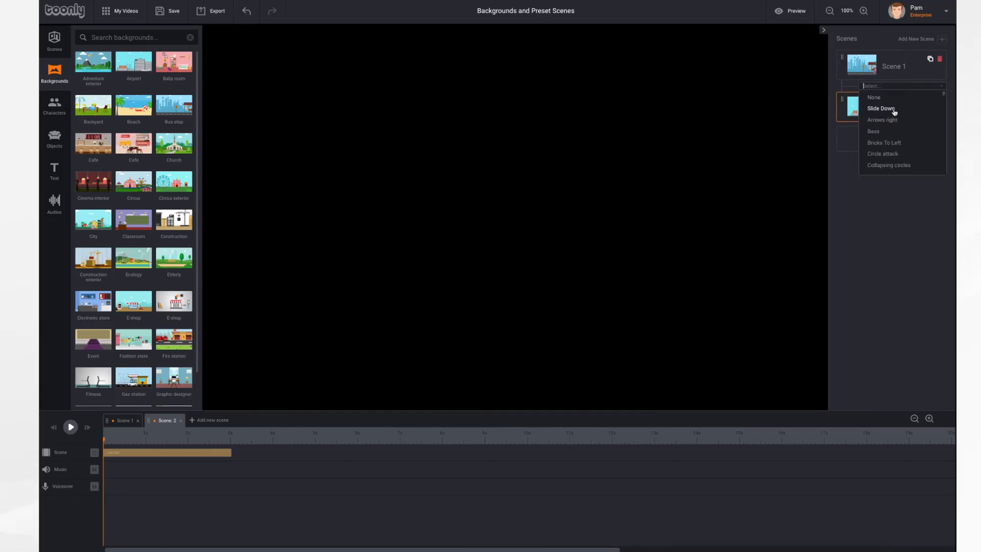
click(889, 109)
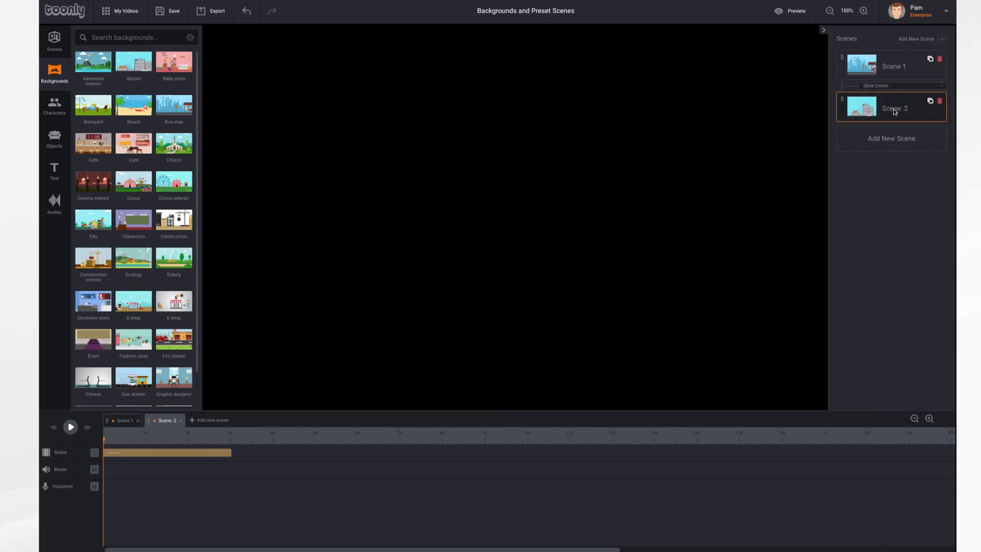
click(790, 11)
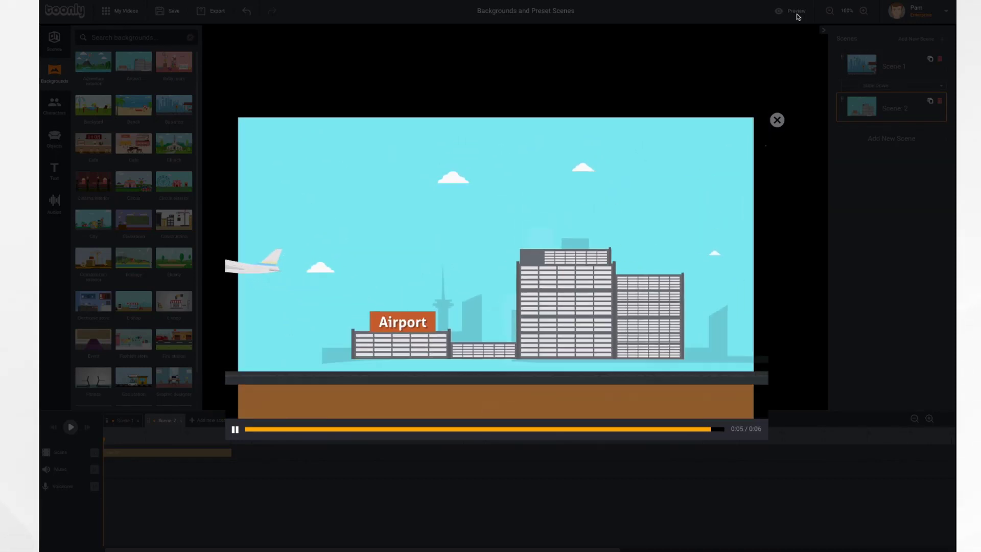
click(777, 120)
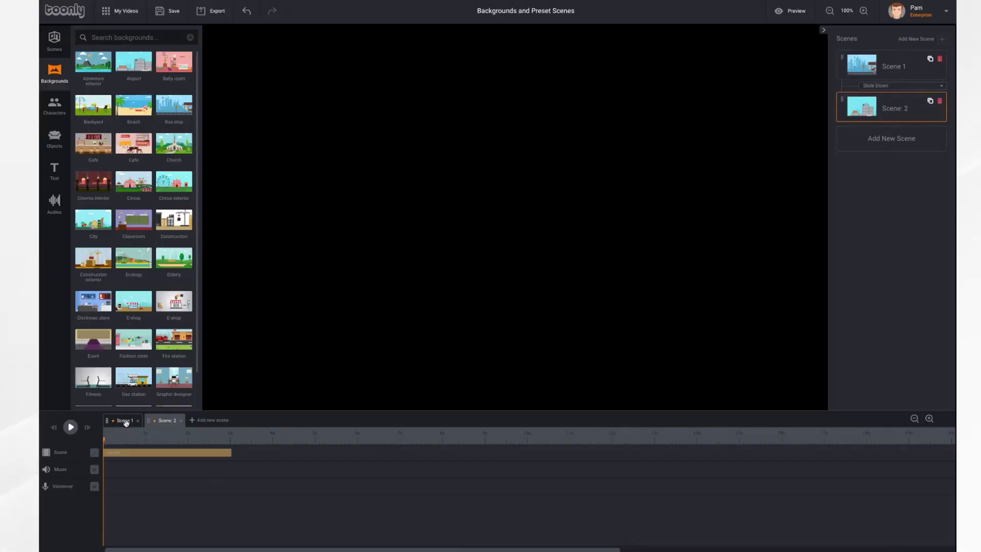
Disable the Airport background's entrance animation in Scene 2, then preview the video from 5 seconds.
click(125, 420)
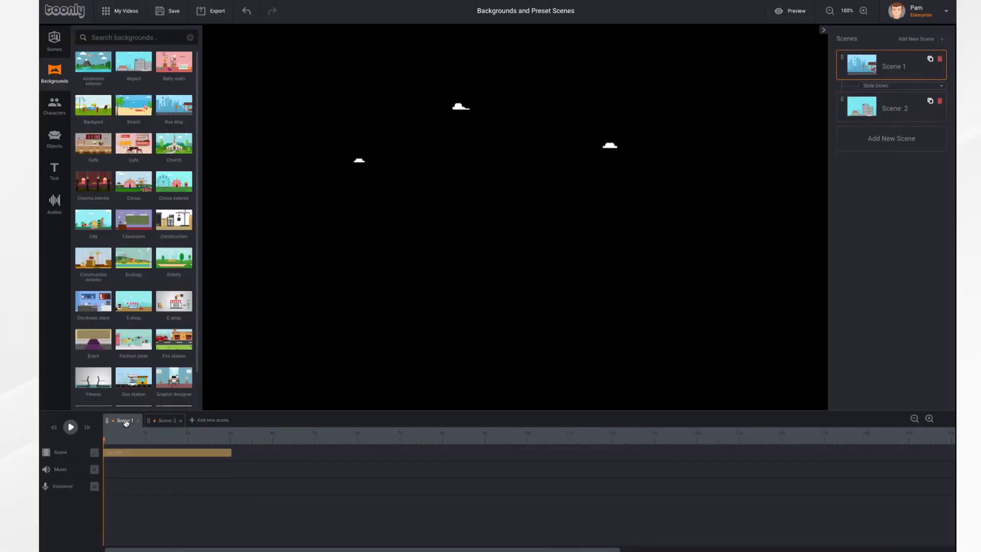
click(151, 456)
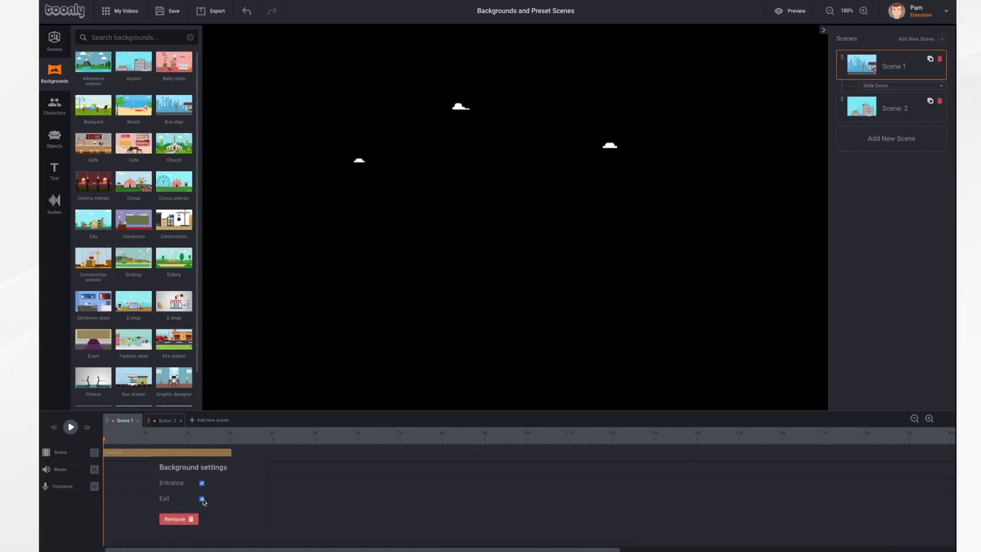
click(163, 421)
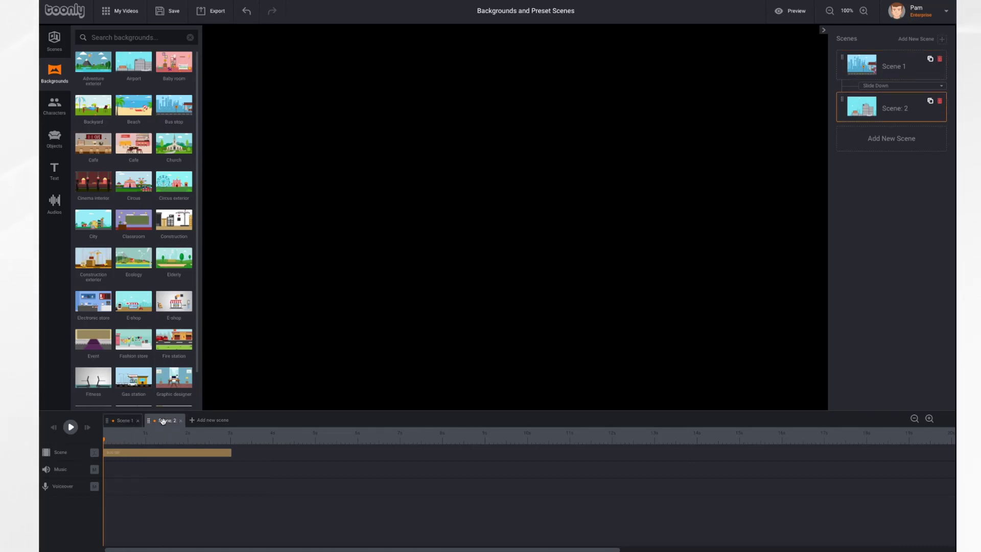
click(178, 454)
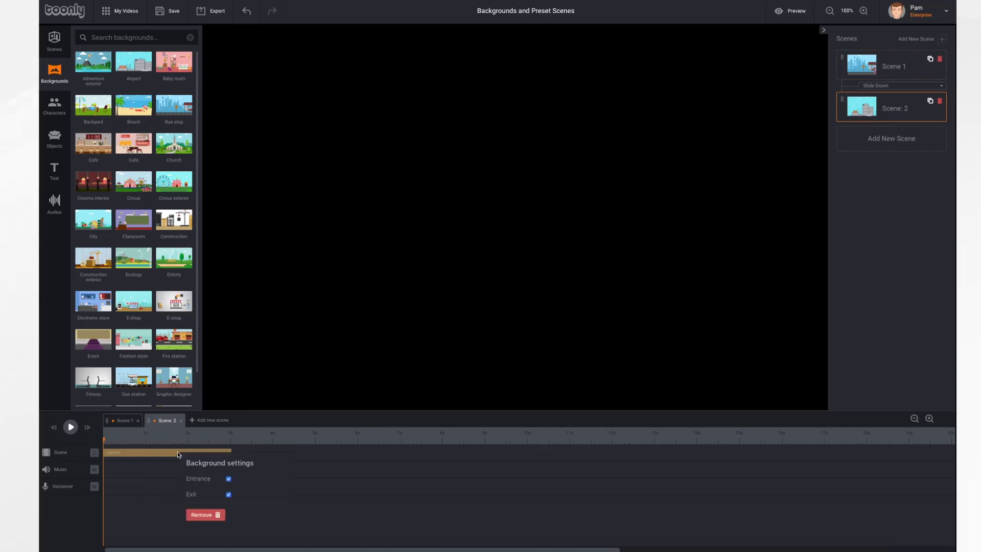
click(228, 480)
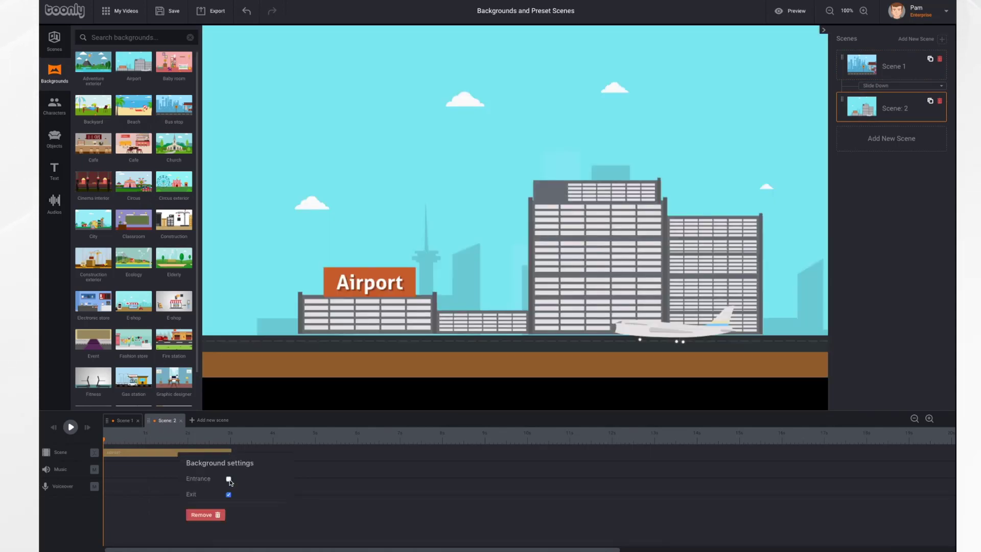
click(317, 438)
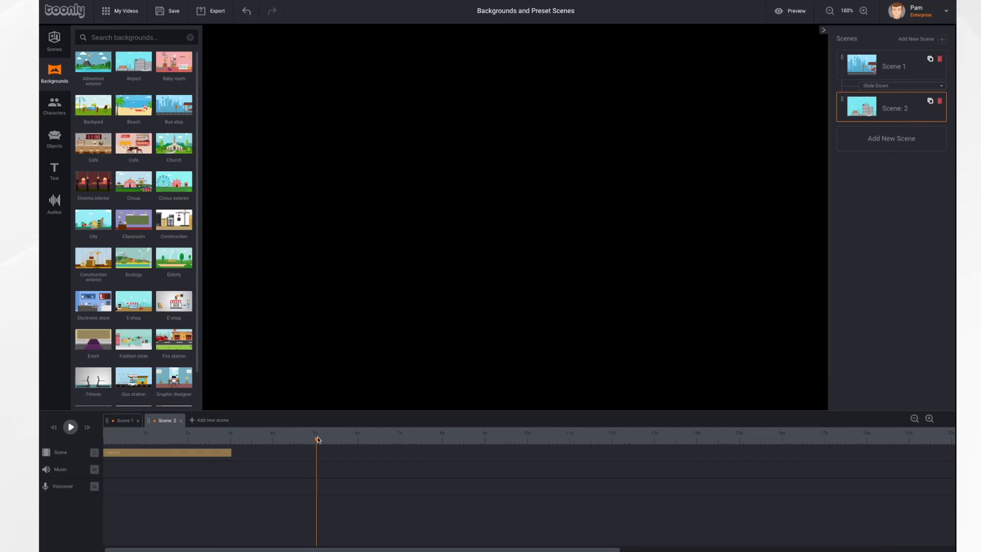
click(795, 11)
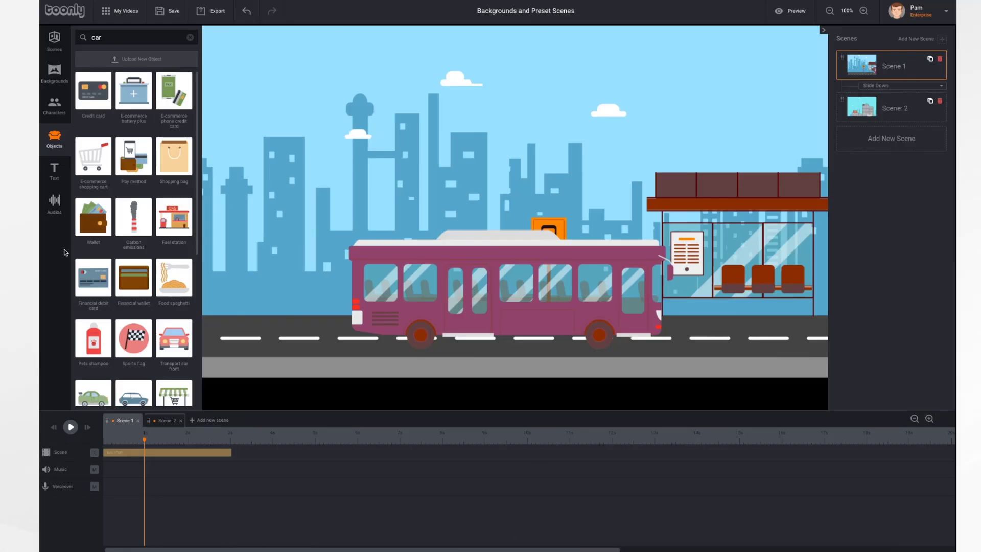
Place a green side-view car on the bus-stop road, keeping it visible until about 8 seconds.
scroll(137, 299, down, 3)
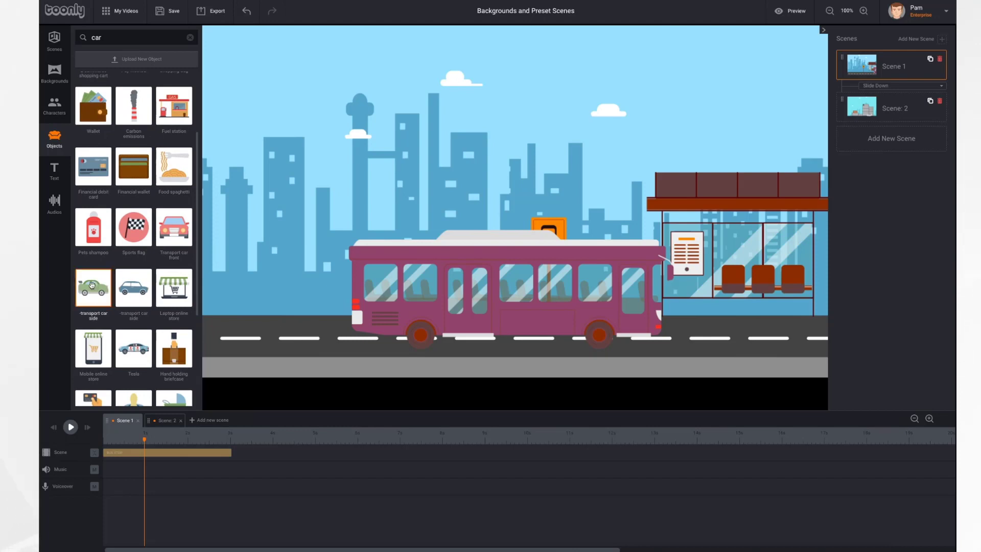
drag(92, 285, 333, 349)
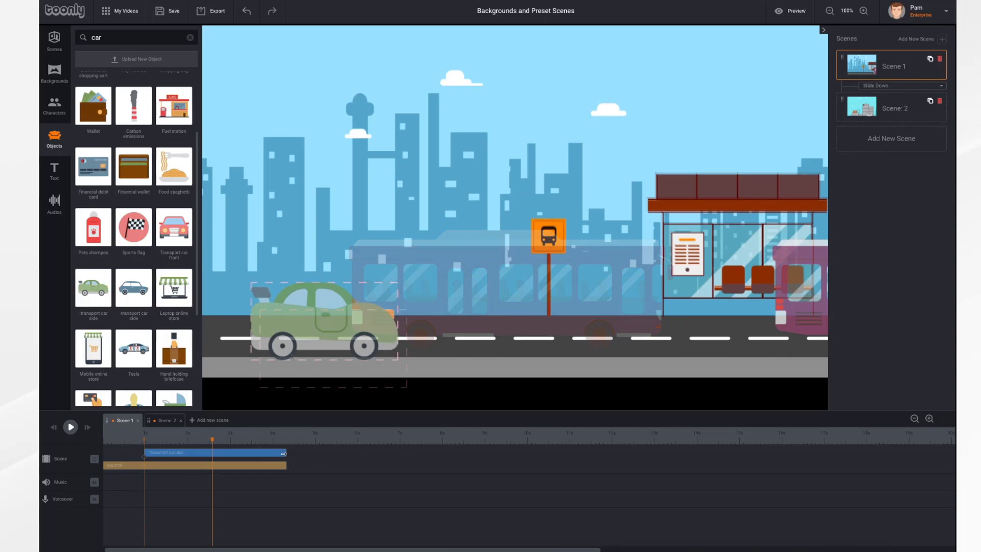
drag(284, 454, 484, 456)
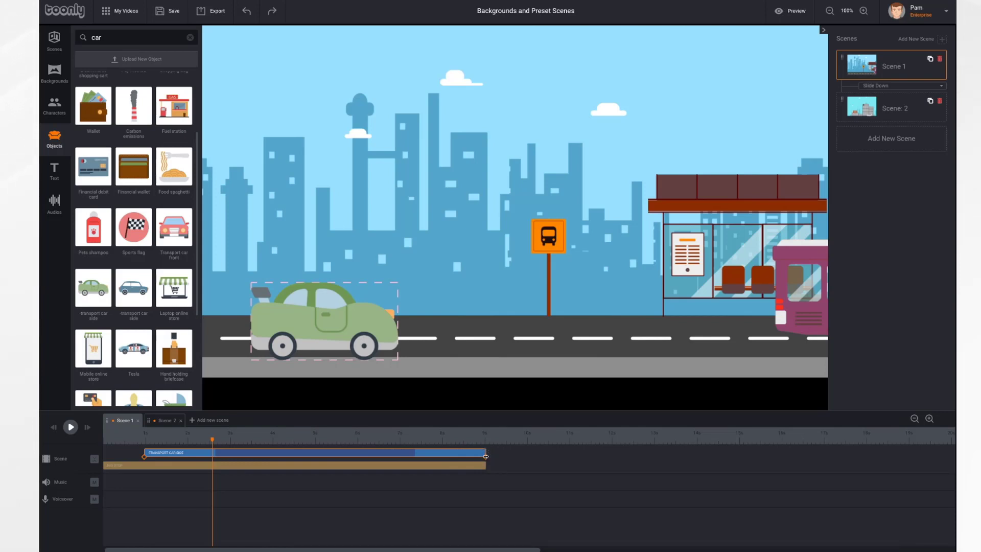
Add an empty Scene 3 and drop the Circus preset scene into it.
click(217, 421)
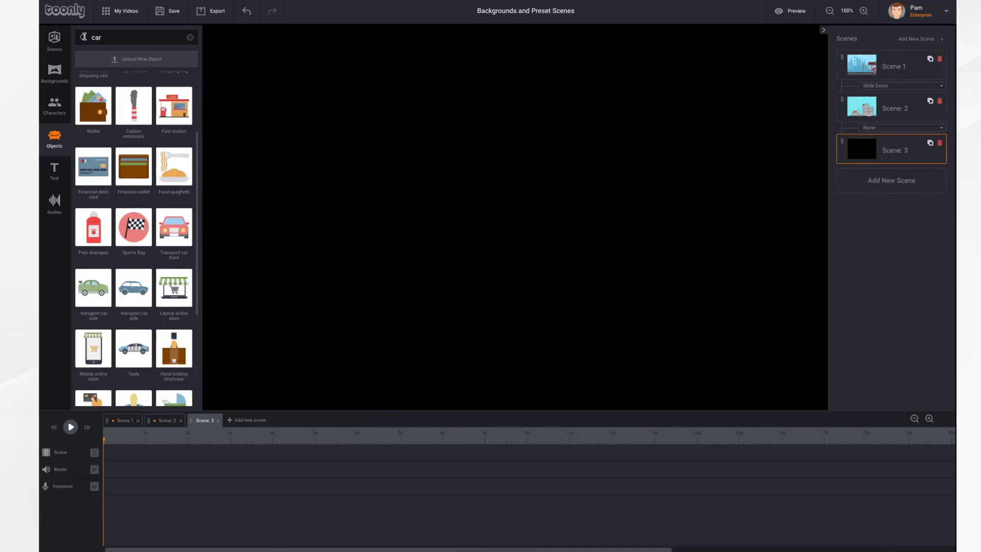
click(50, 45)
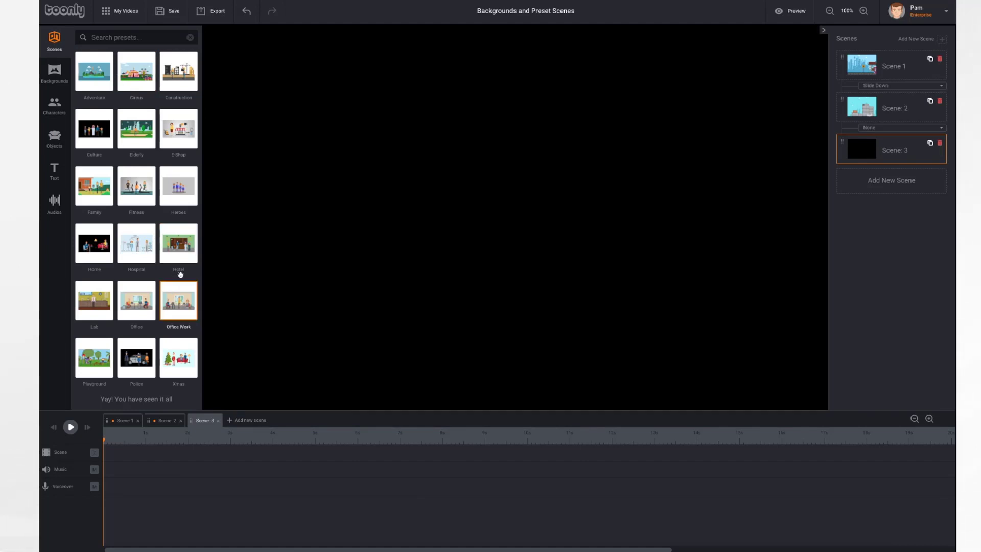
drag(138, 76, 388, 267)
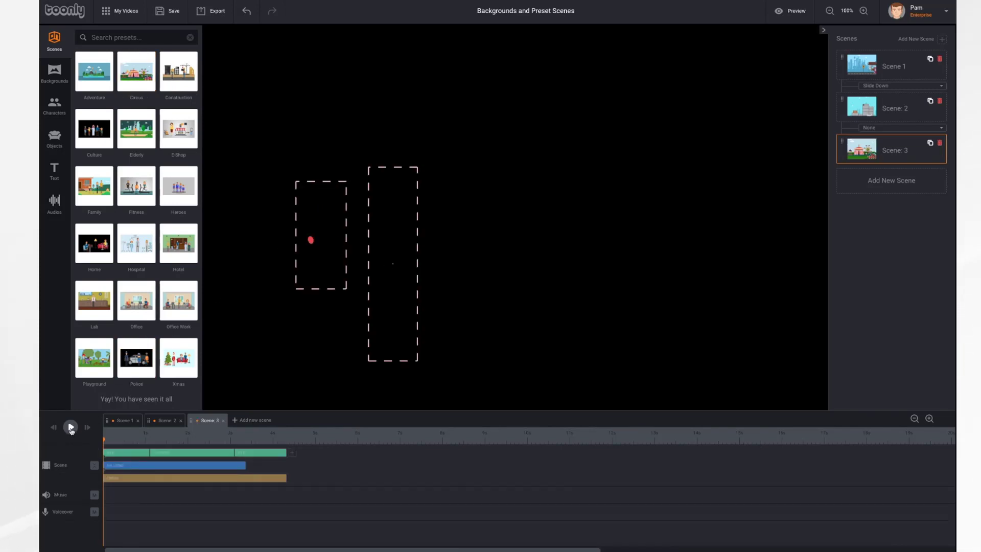
Play the circus scene, check its background settings, then bring up the Characters library.
click(71, 427)
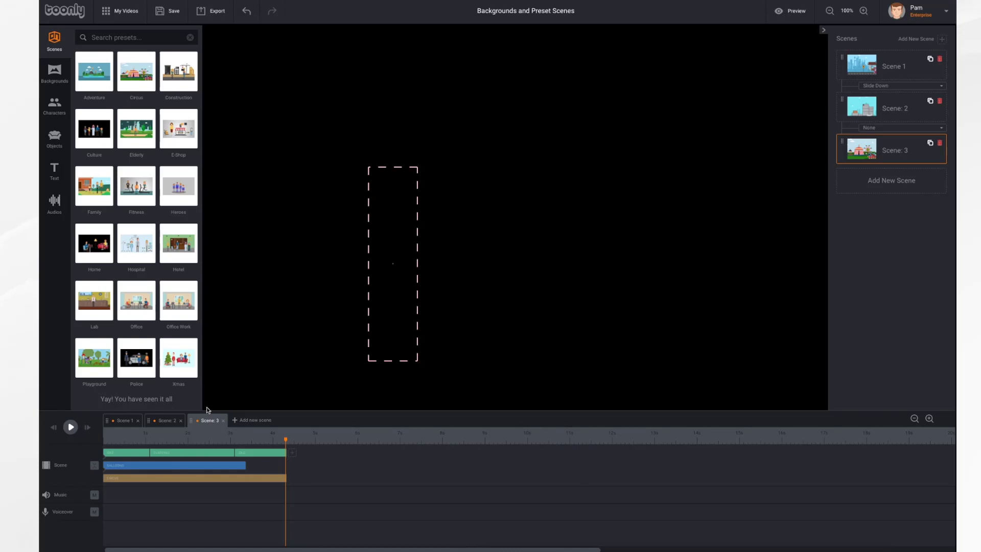
click(264, 478)
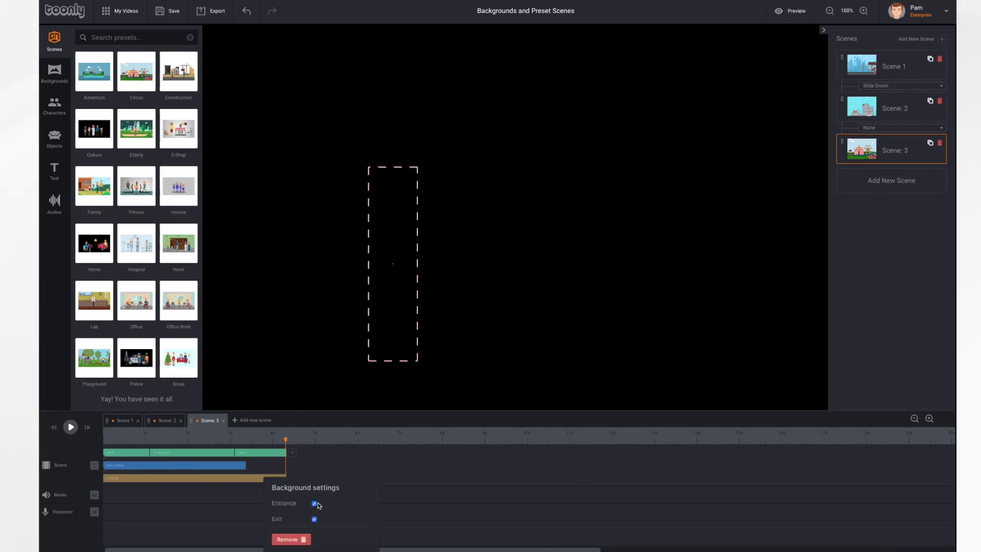
click(255, 484)
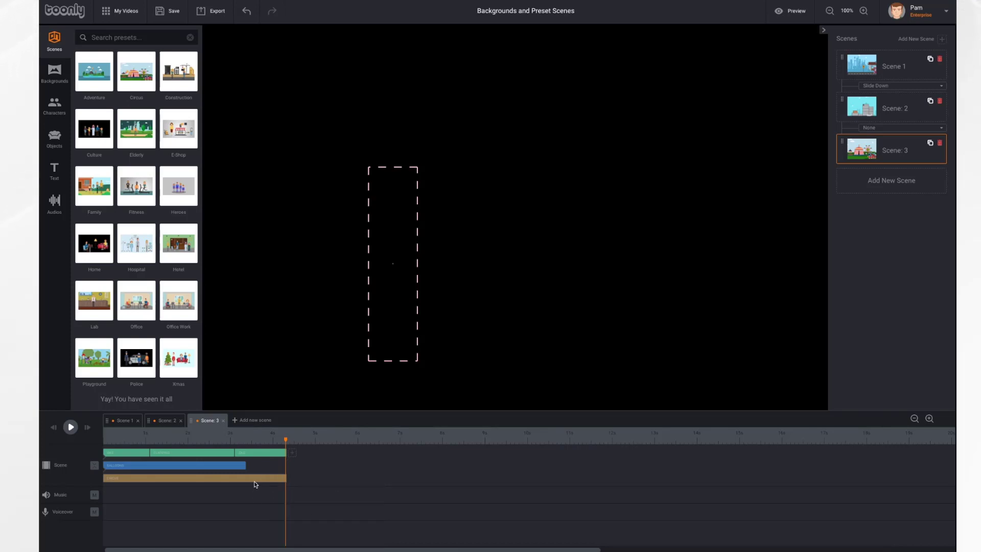
click(54, 138)
click(54, 106)
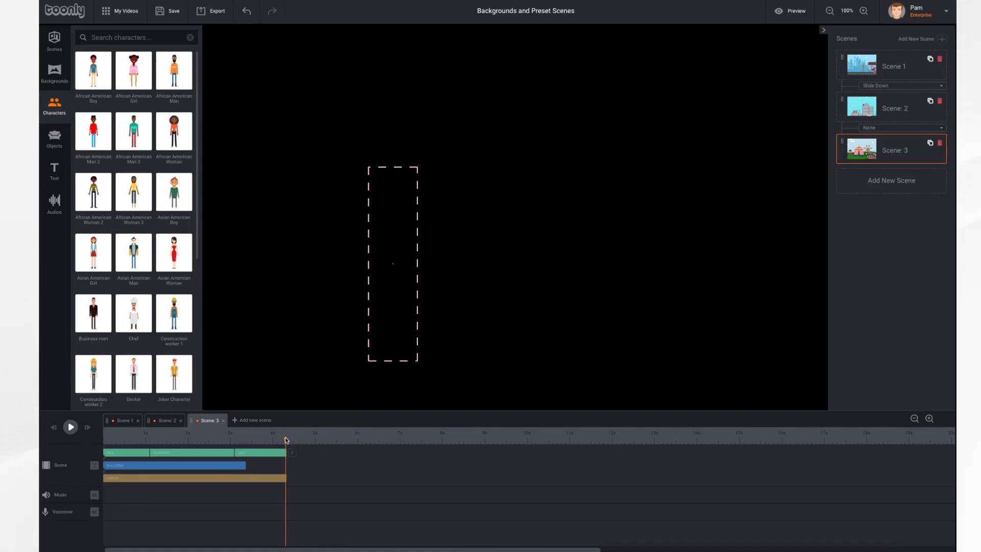
Move the clown in front of the tent and place the flipped balloons beside the Ferris wheel.
click(196, 435)
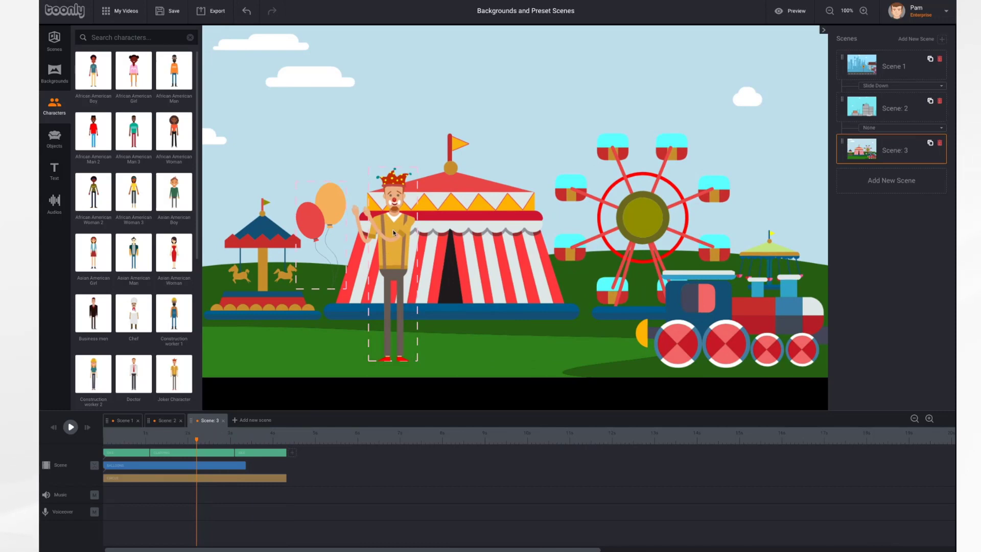
drag(393, 233, 508, 231)
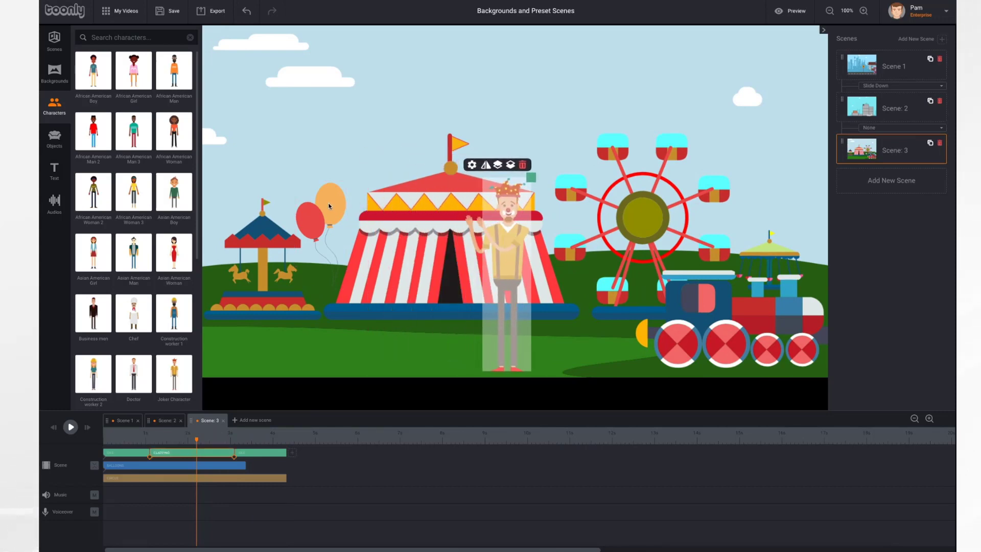
drag(328, 206, 458, 167)
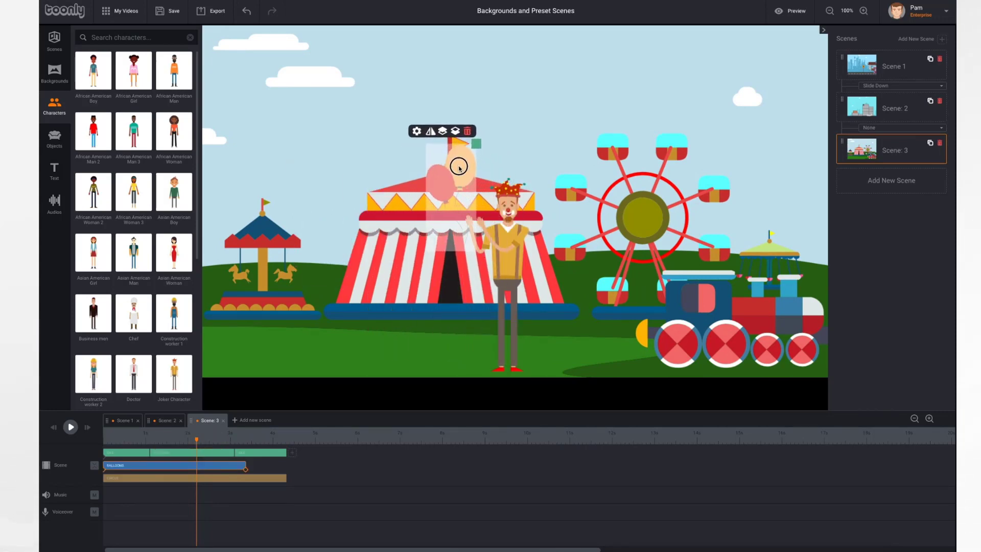
click(429, 131)
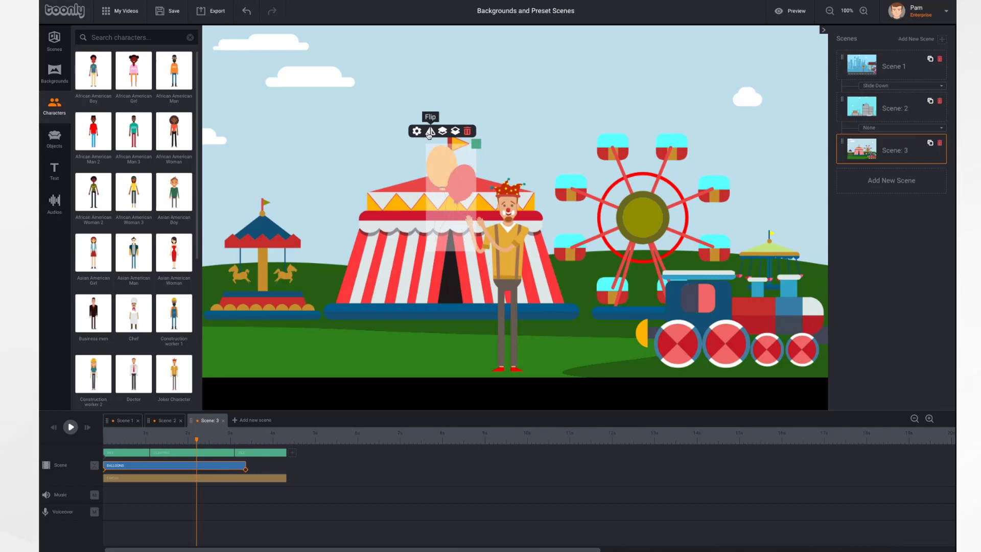
drag(455, 169, 550, 146)
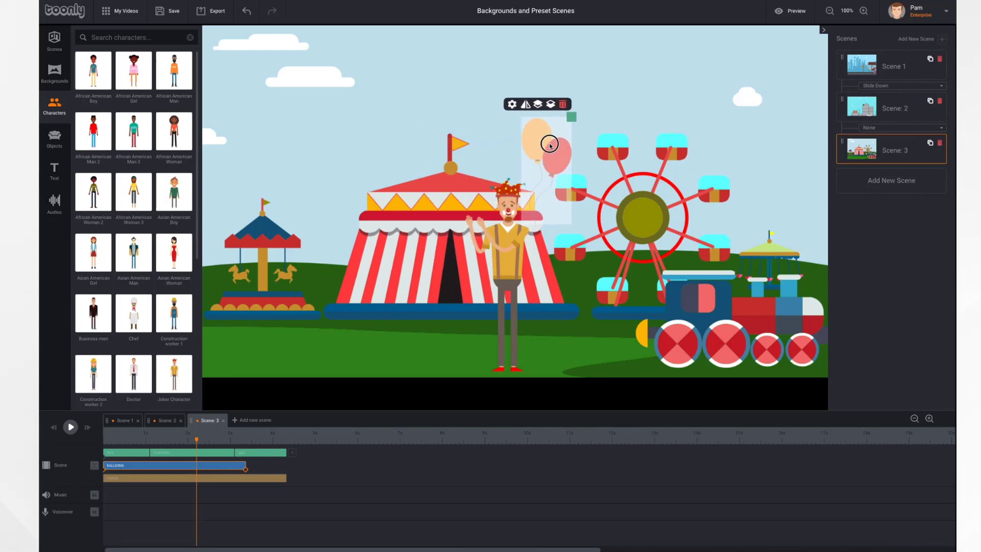